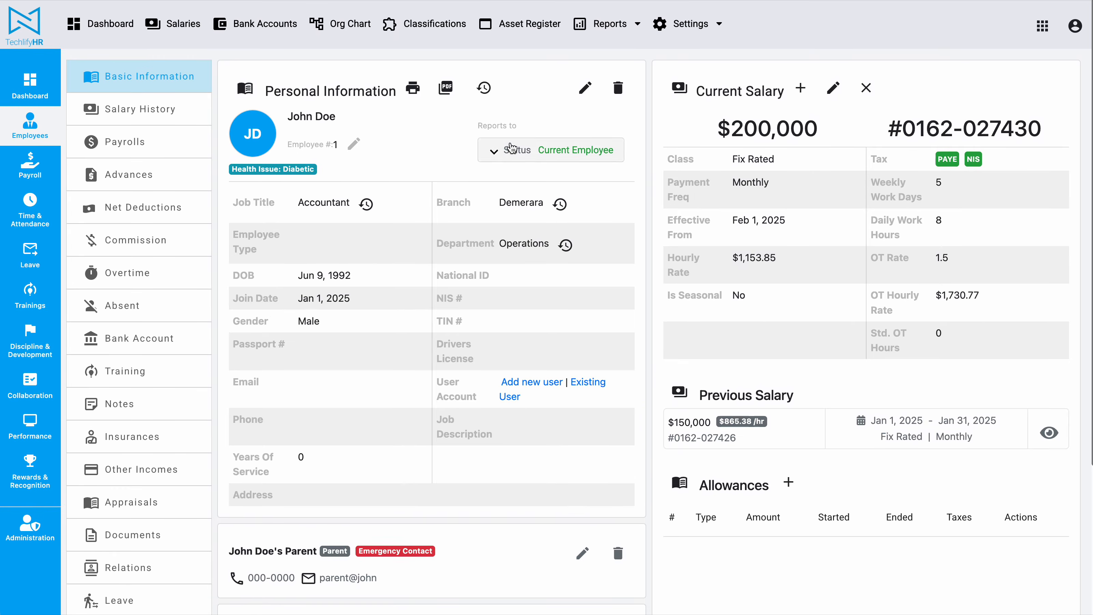
Open the details of the active $200,000 salary from the employee's salary history.
scroll(765, 195, "down", 5)
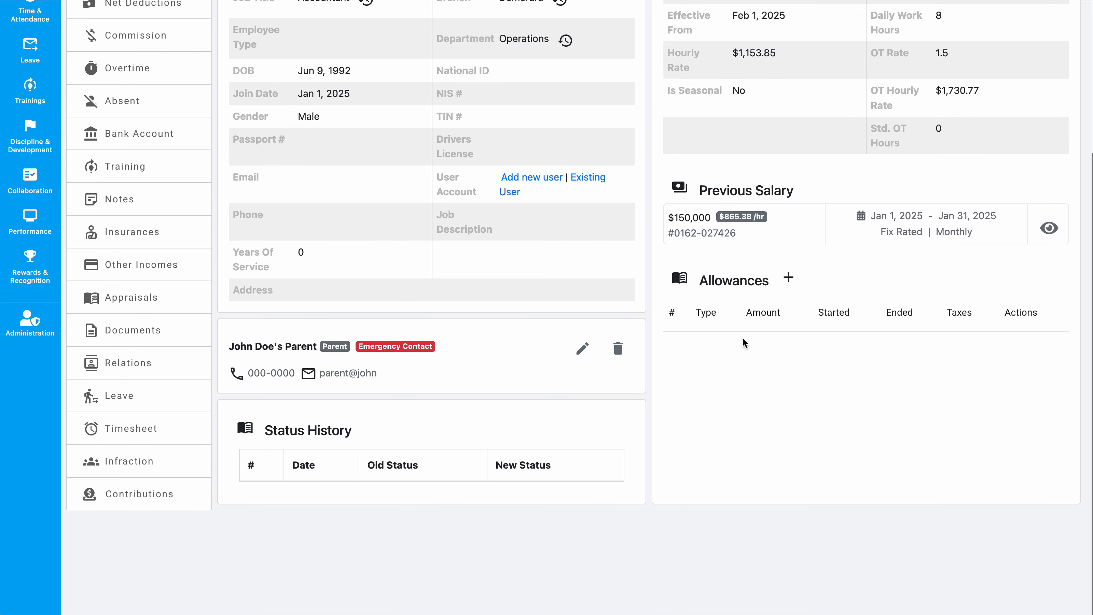
scroll(789, 254, "up", 5)
scroll(827, 188, "down", 5)
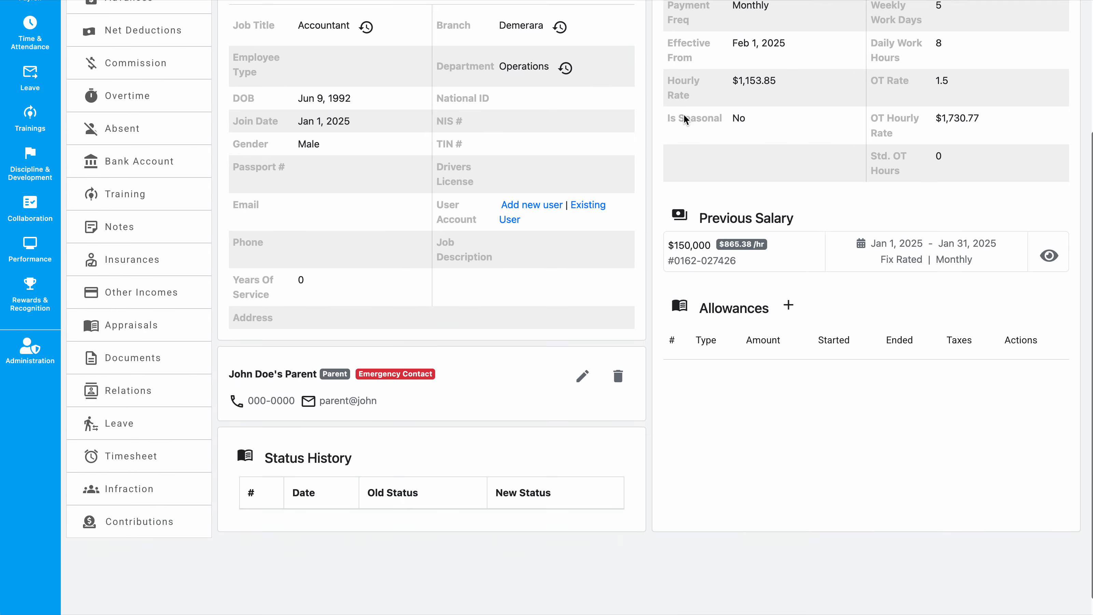
scroll(730, 324, "up", 5)
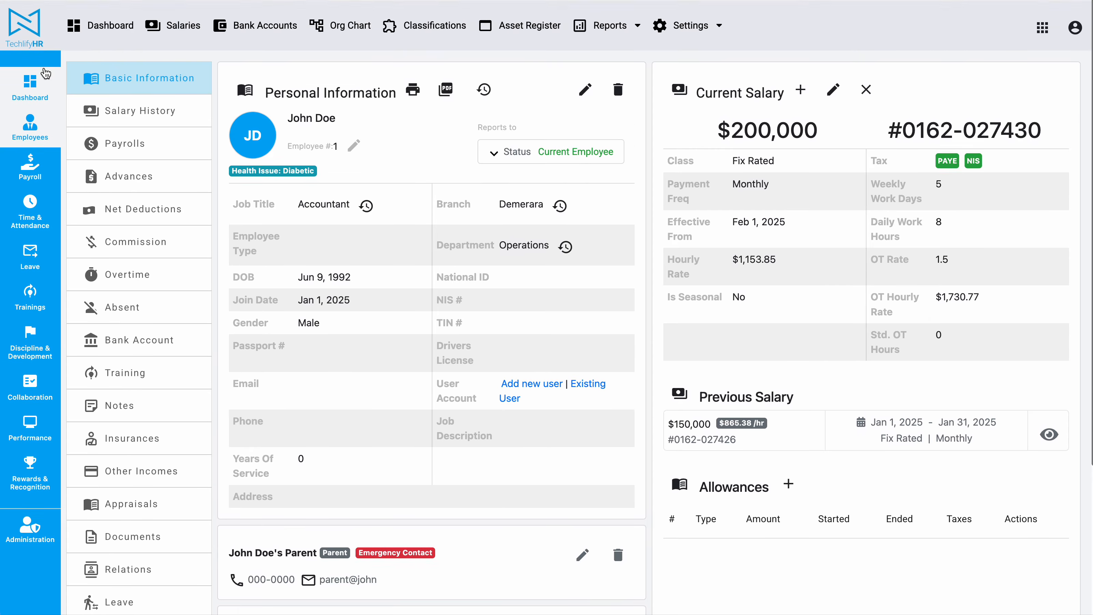
left_click(140, 108)
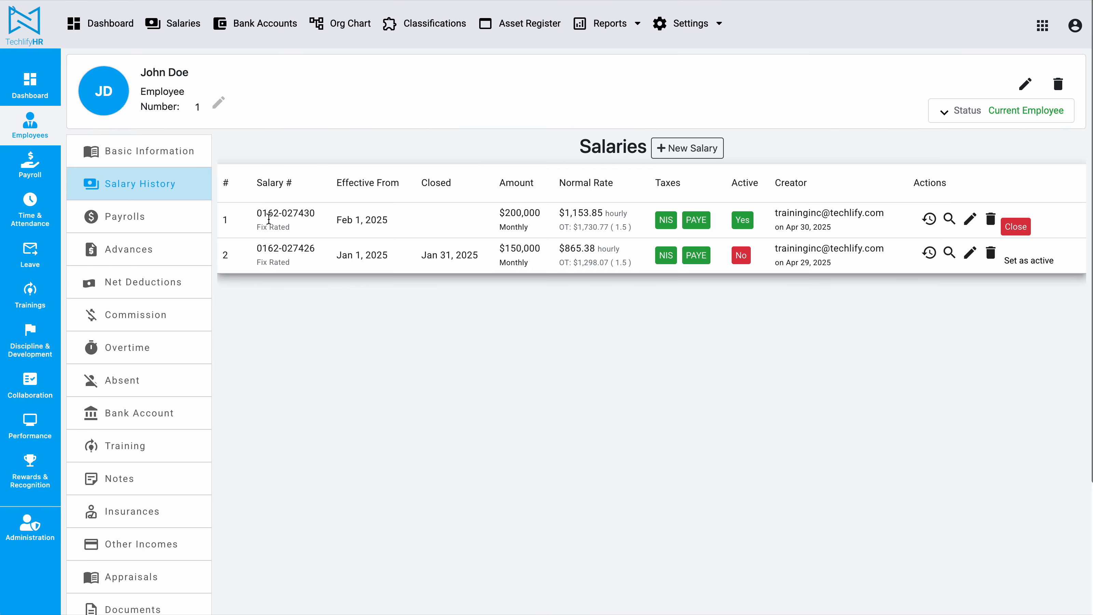
left_click(949, 219)
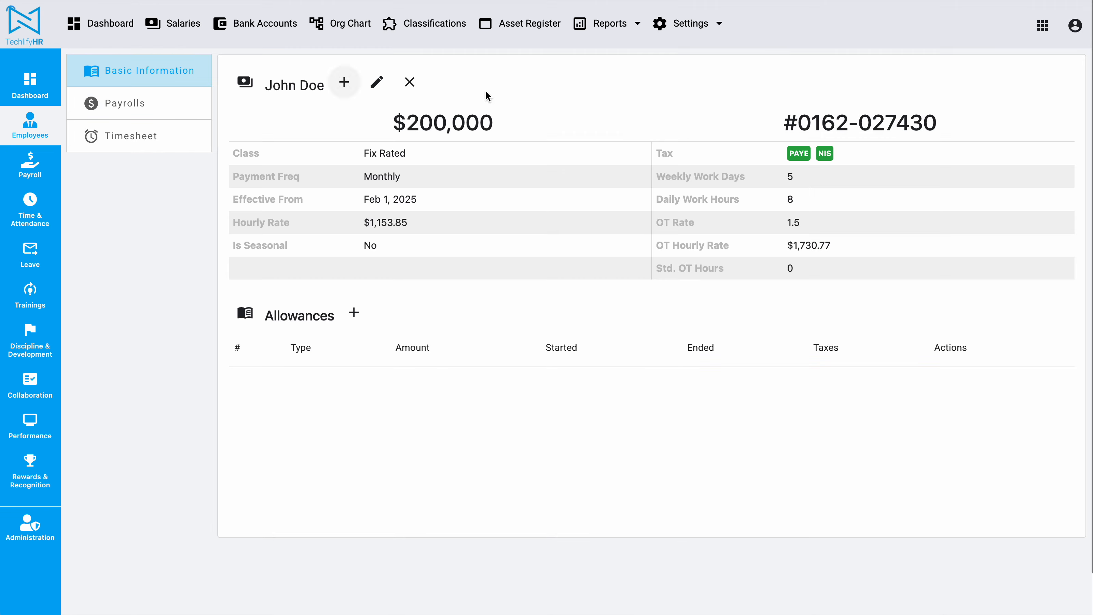
Add a Travel allowance of 10000 to this salary, keeping the default start date and options, and save it.
left_click(354, 313)
left_click(354, 135)
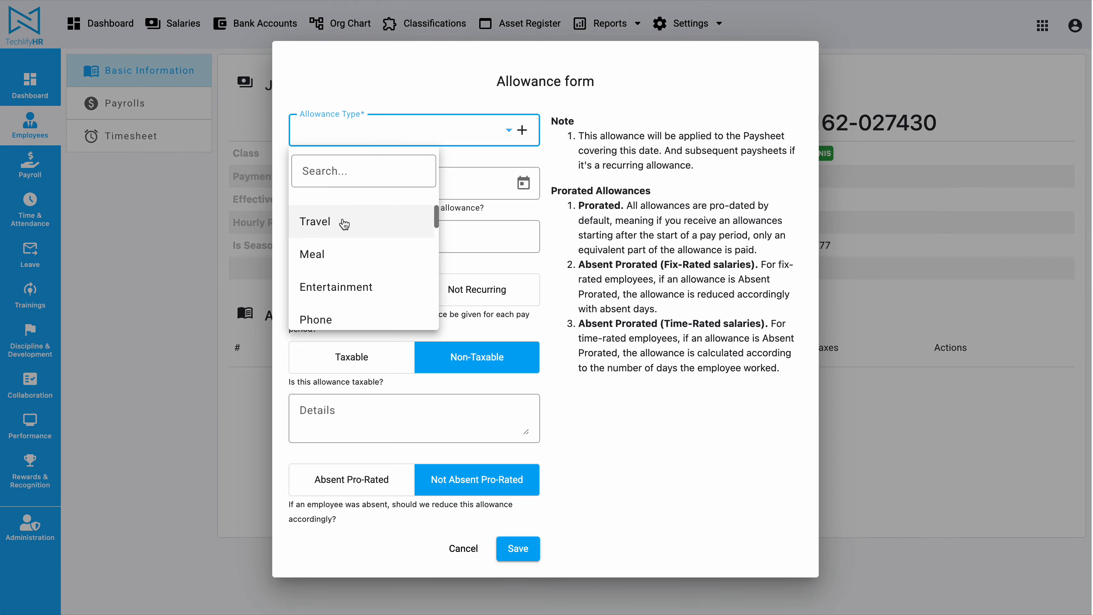
left_click(356, 218)
left_click(347, 236)
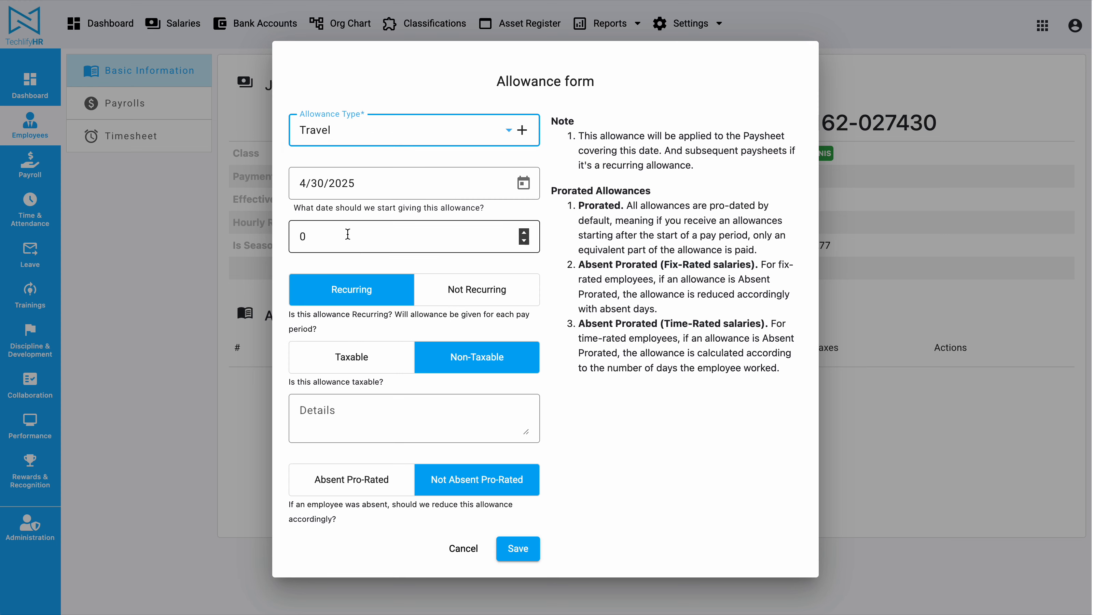
key("BackSpace")
type("10000")
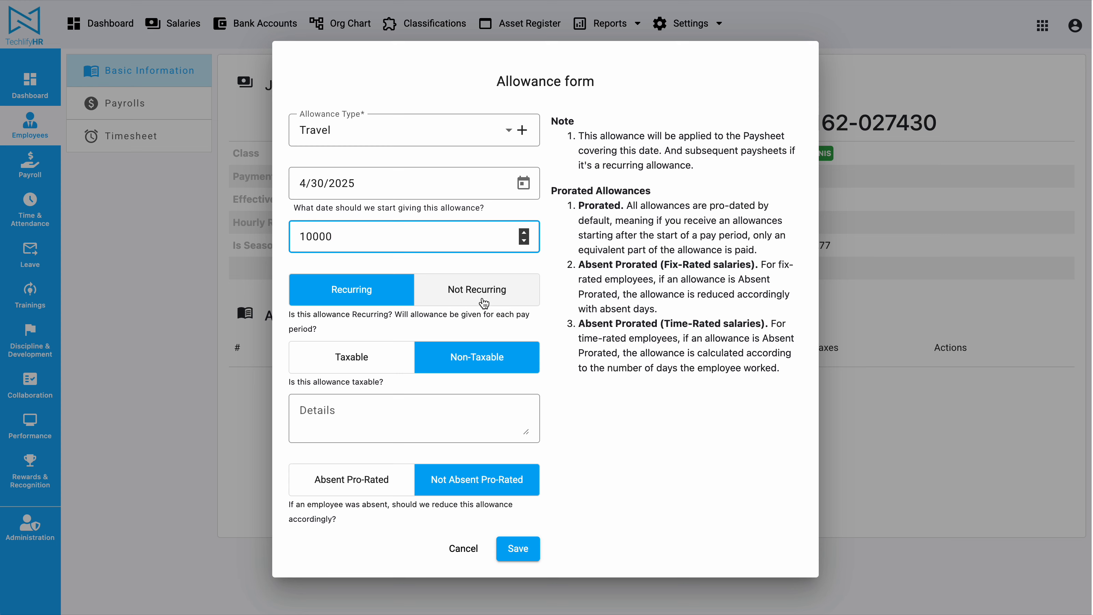
left_click_drag(372, 183, 242, 190)
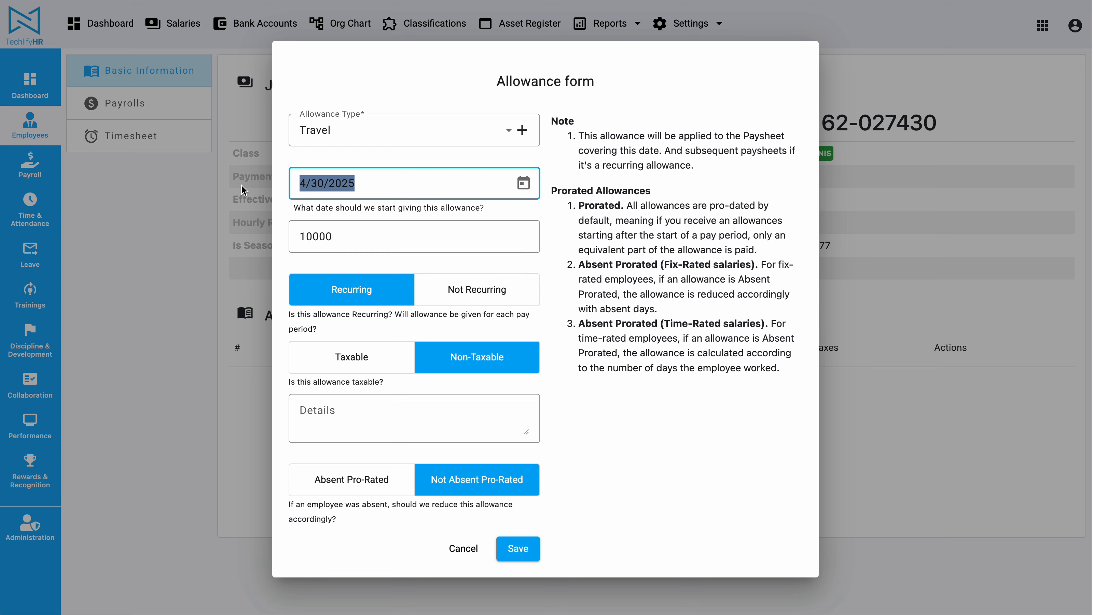
left_click(581, 283)
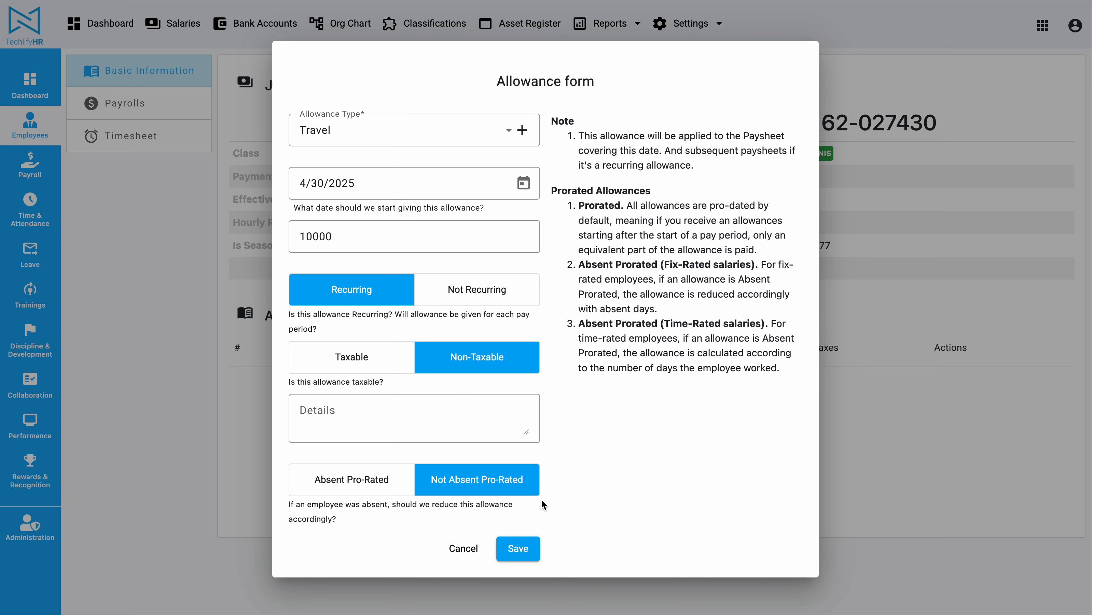
left_click(524, 554)
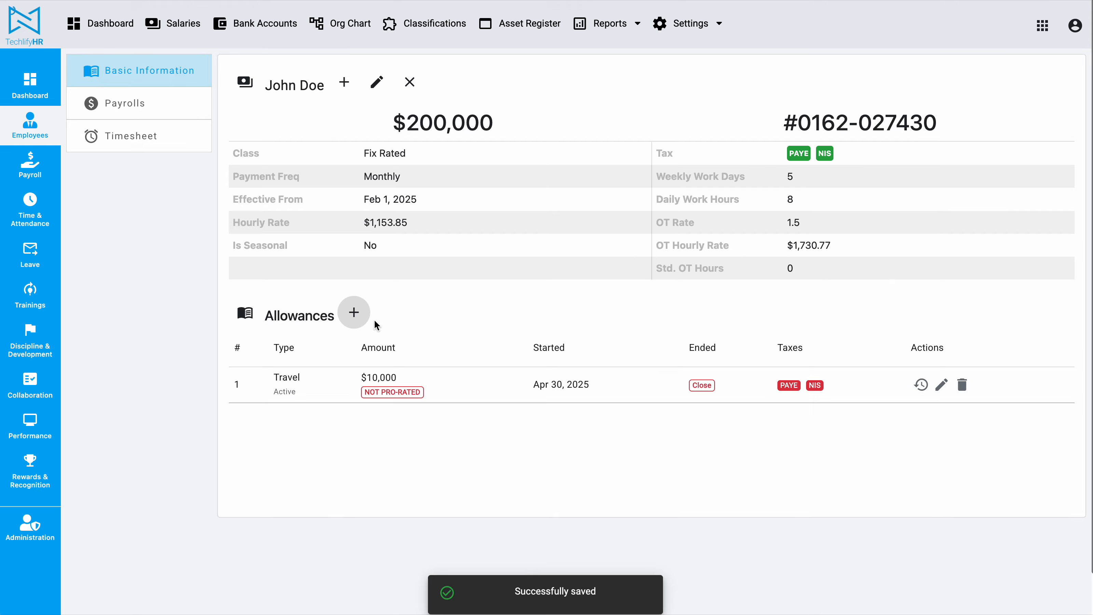
Add a Phone allowance of 10000 to the same salary with the details "Customer calling from personal phone" and save it.
left_click(355, 311)
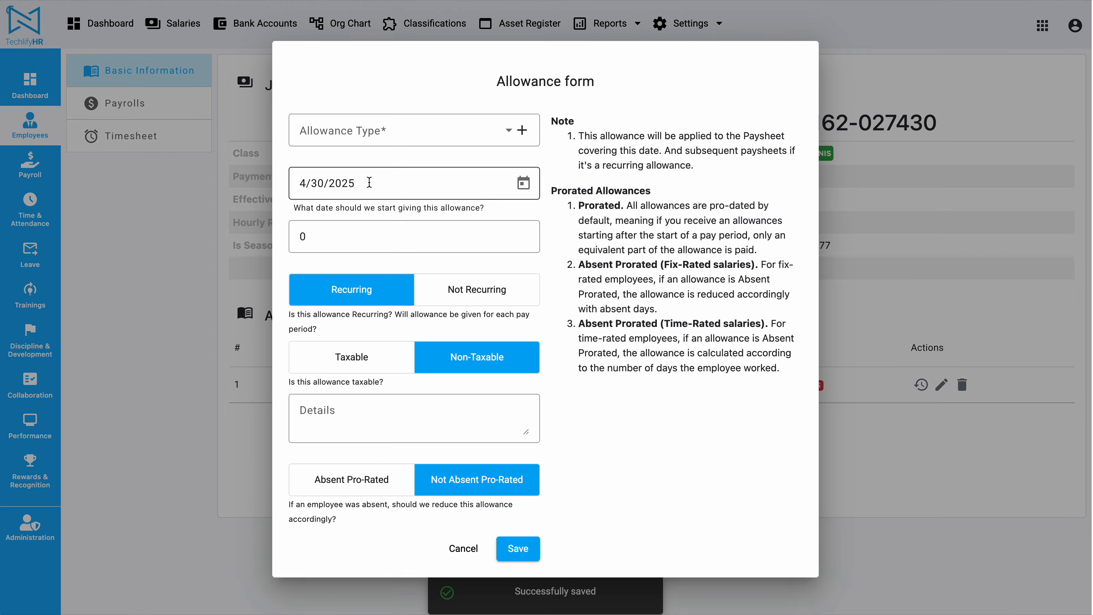
left_click(368, 130)
scroll(370, 258, "down", 2)
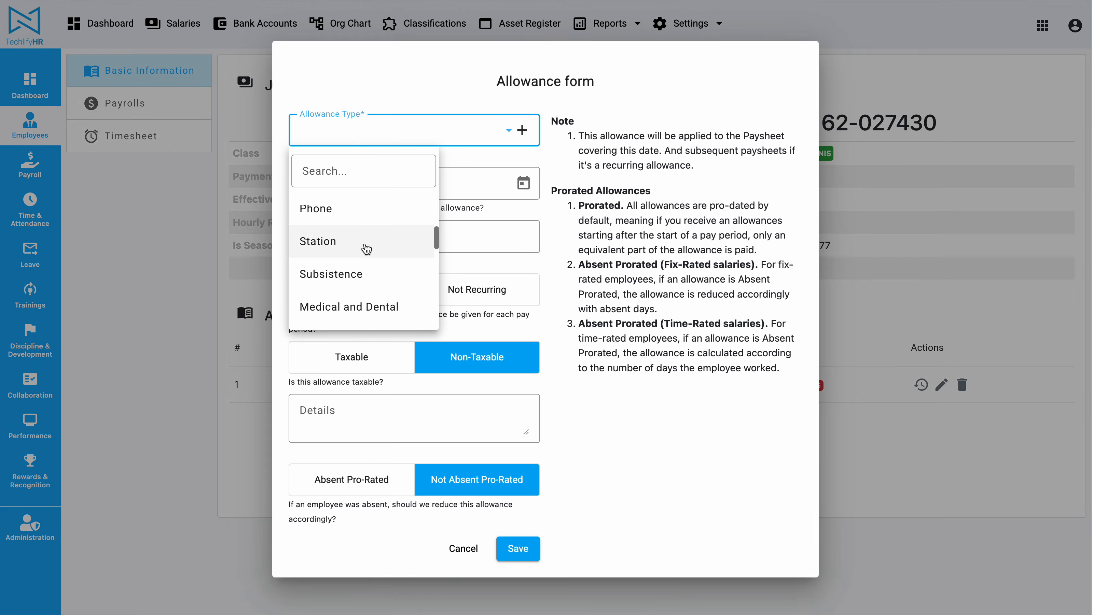
left_click(362, 208)
left_click(349, 237)
type("10000")
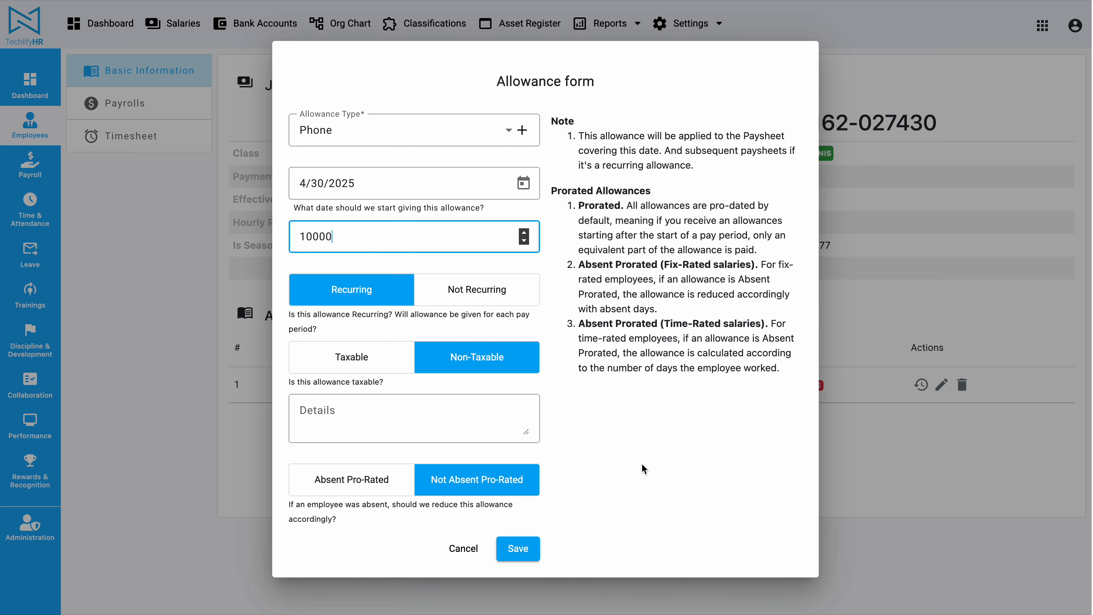
left_click(430, 439)
type("Customer calling from")
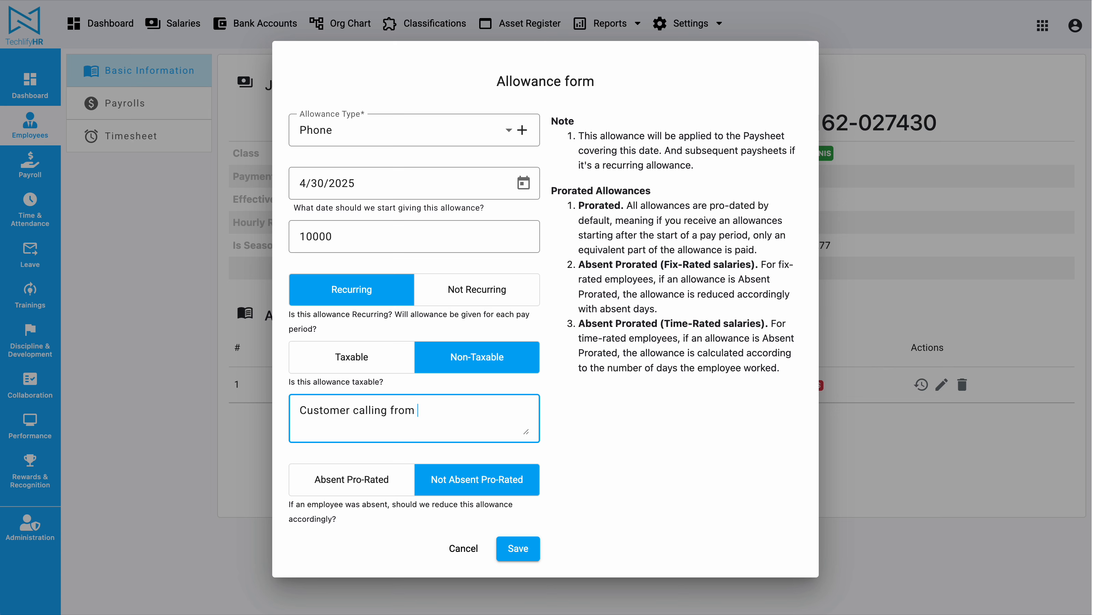
type(" personal phone")
key("ctrl+a")
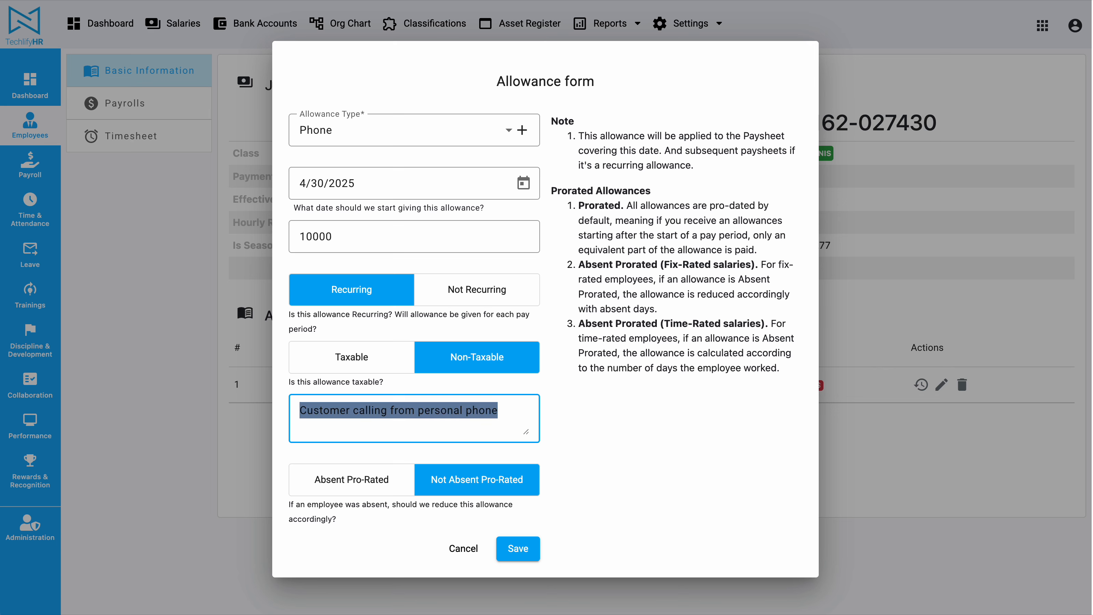
left_click(518, 548)
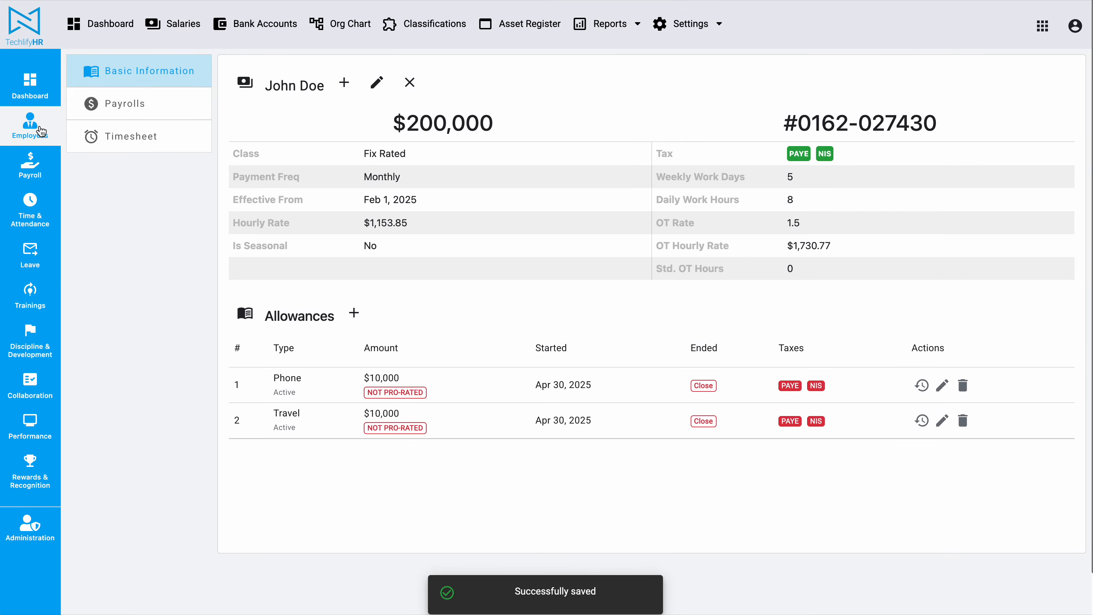
Open the profile of the Demerara Finance accountant from the employee list and go to its allowances.
left_click(41, 130)
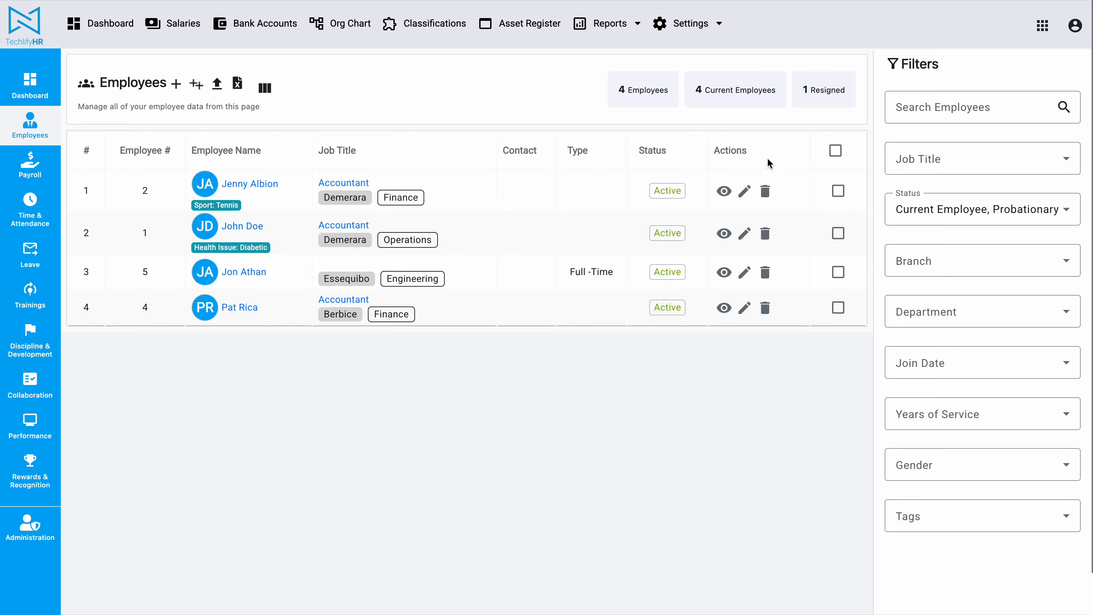
left_click(724, 189)
scroll(860, 172, "down", 4)
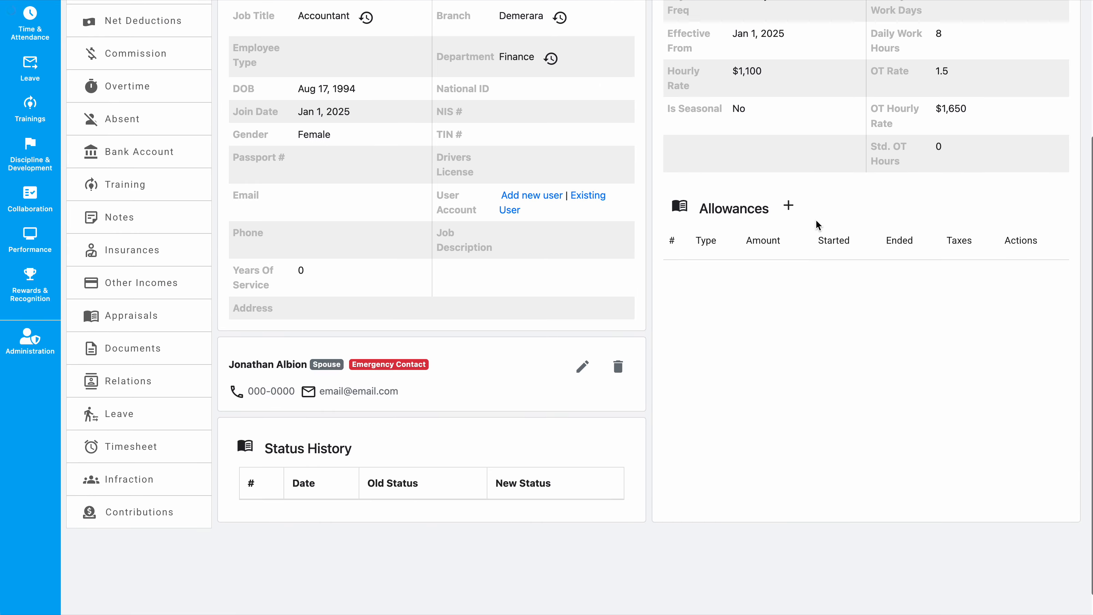
Add a Phone allowance of 10000 for the Finance accountant with the details "Customer calling from personal phone" and save it.
left_click(786, 205)
left_click(370, 145)
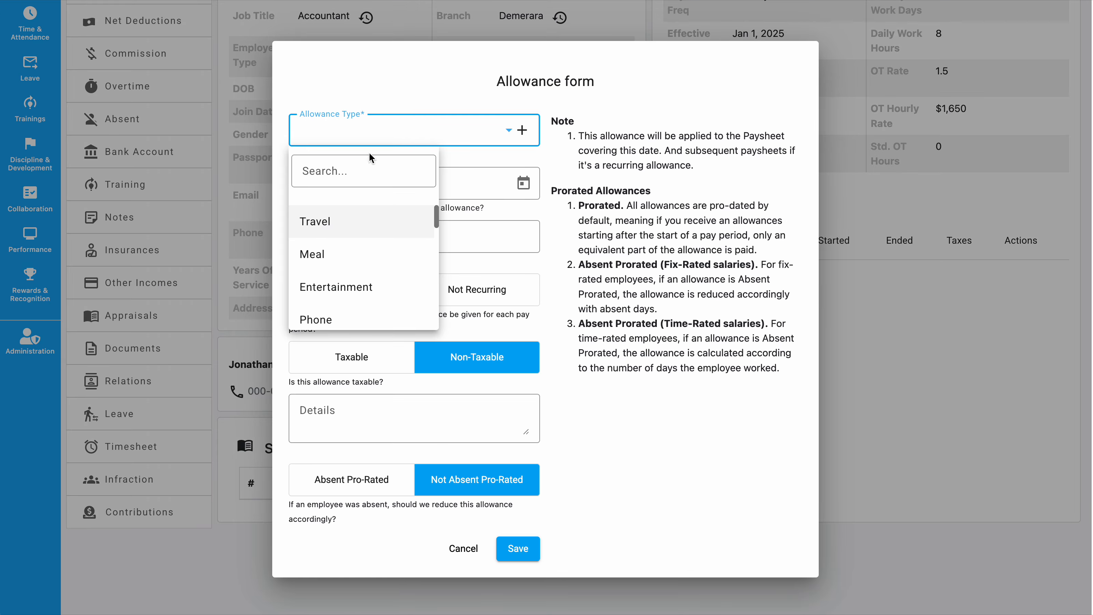
left_click(331, 313)
left_click(350, 229)
type("e")
key("BackSpace")
type("10000")
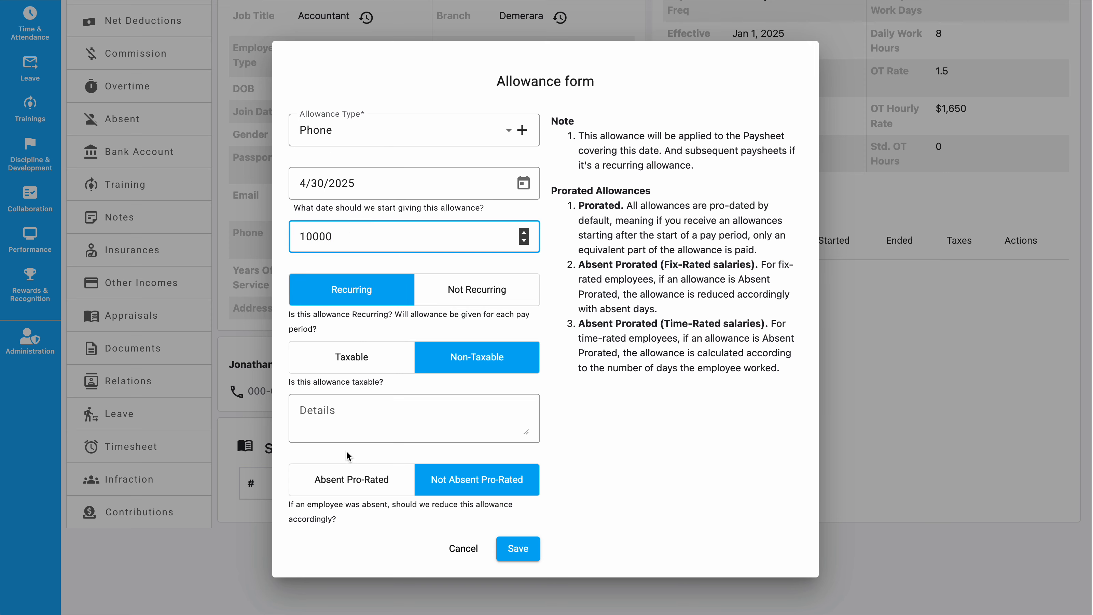
left_click(349, 410)
type("Customer calling from personal phone")
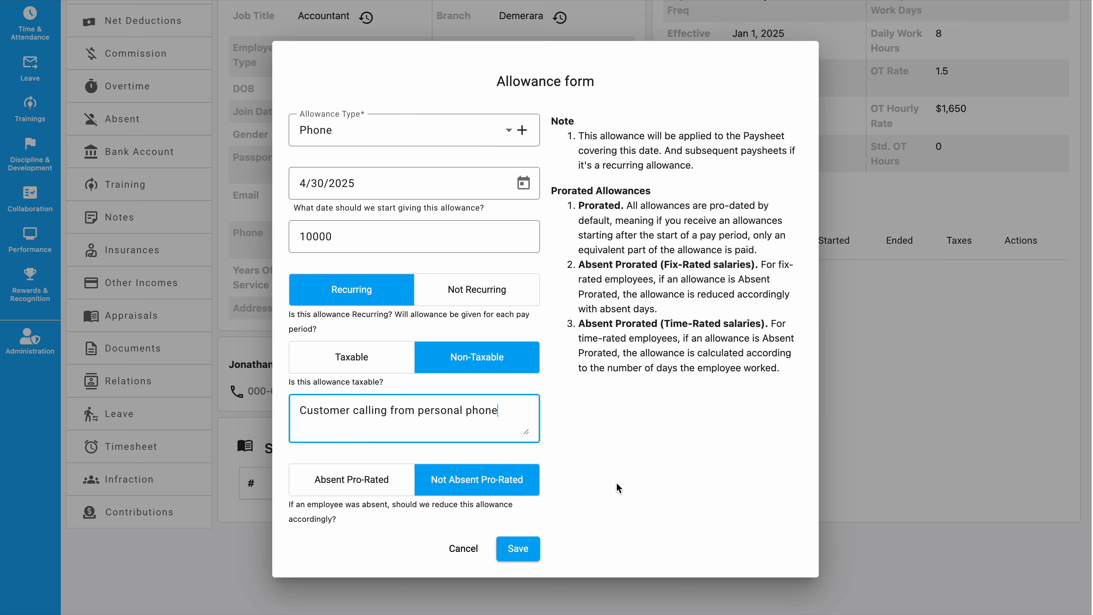
left_click(517, 549)
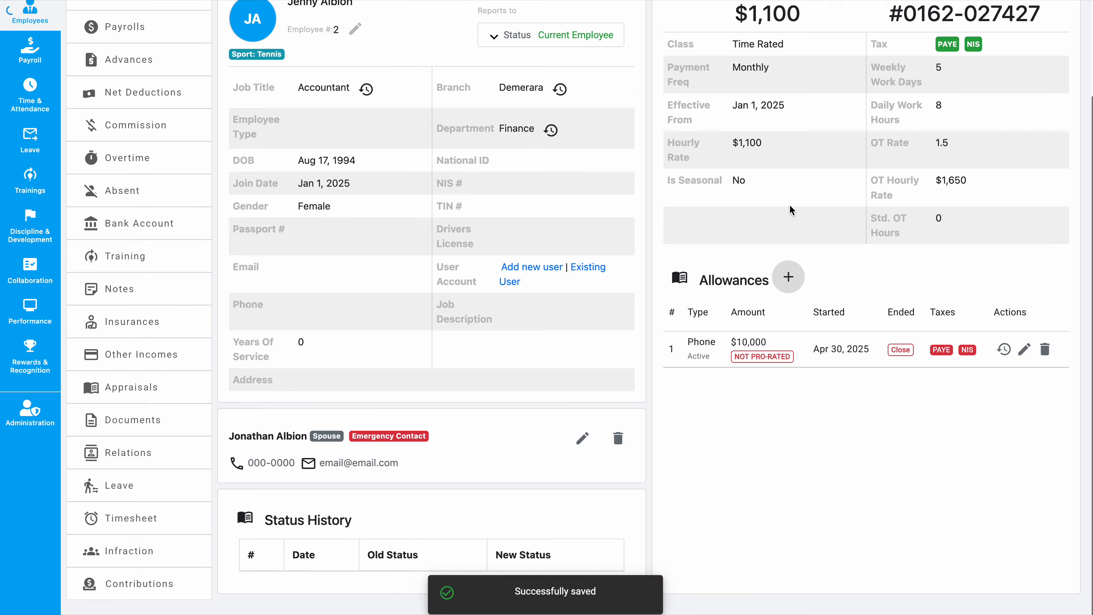
Add a Travel allowance of 10000 for the Finance accountant and save it.
left_click(788, 206)
left_click(788, 276)
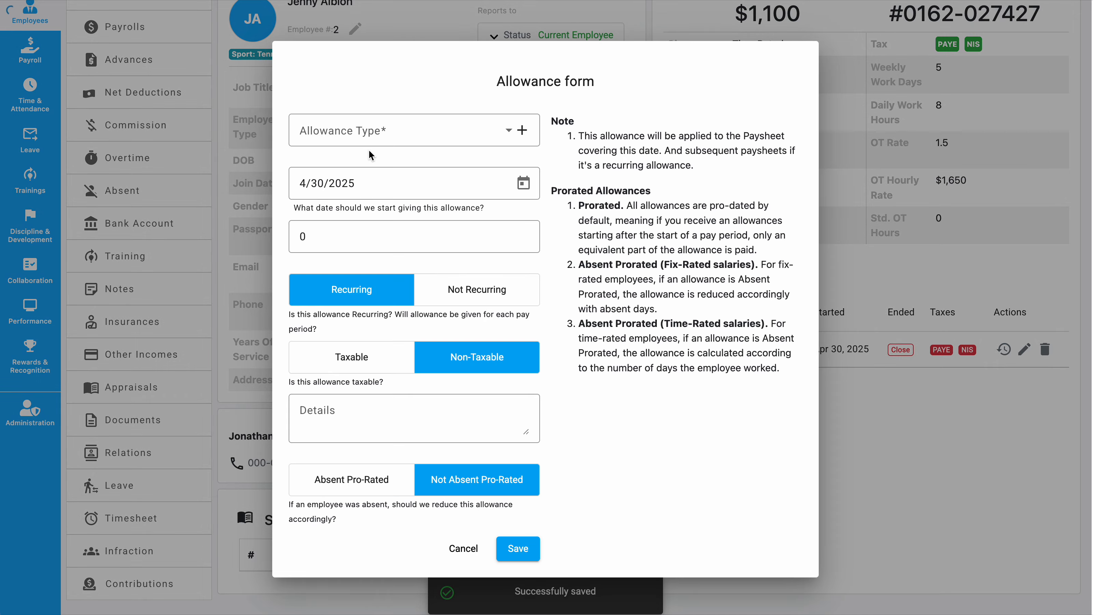
left_click(372, 132)
left_click(344, 229)
double_click(348, 235)
type("10")
left_click(517, 549)
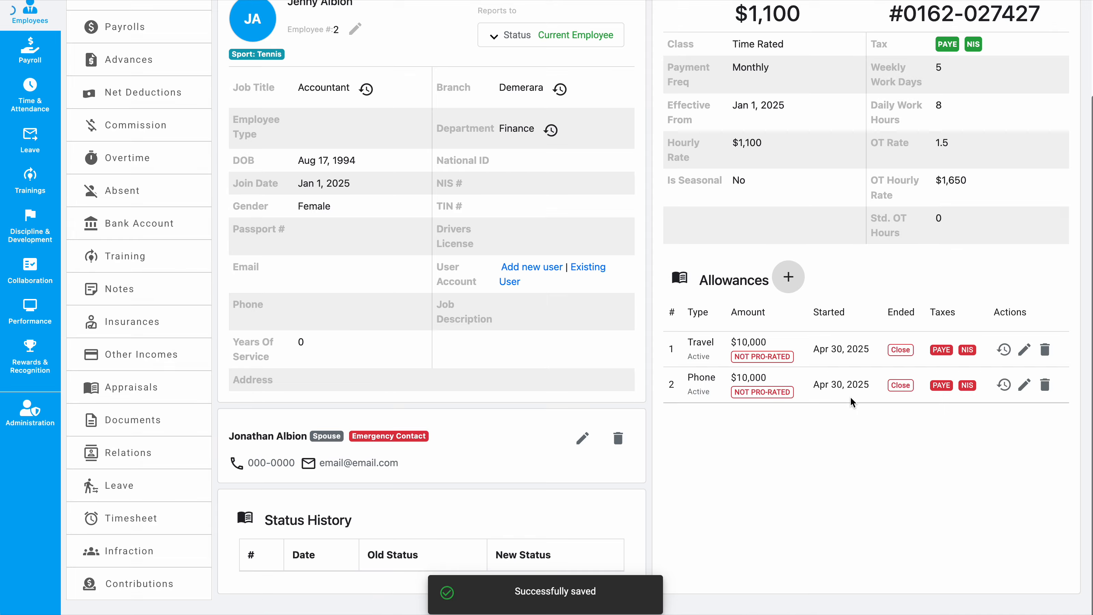
Examine the available allowance types and the option to add a new type in a blank allowance form, leaving it unsaved.
scroll(853, 403, "up", 3)
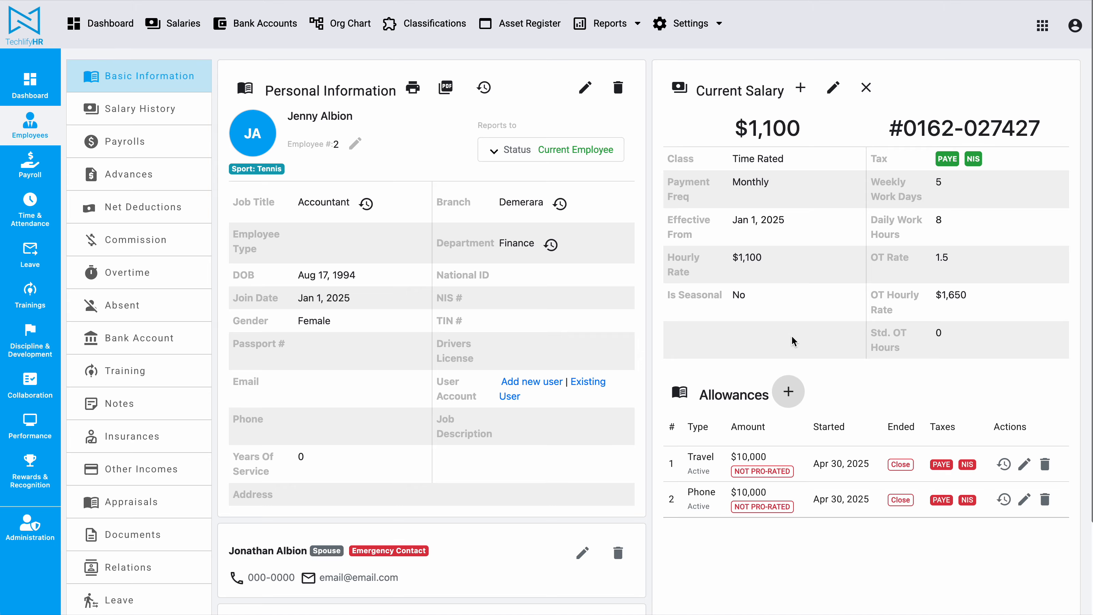
left_click(788, 392)
left_click(375, 134)
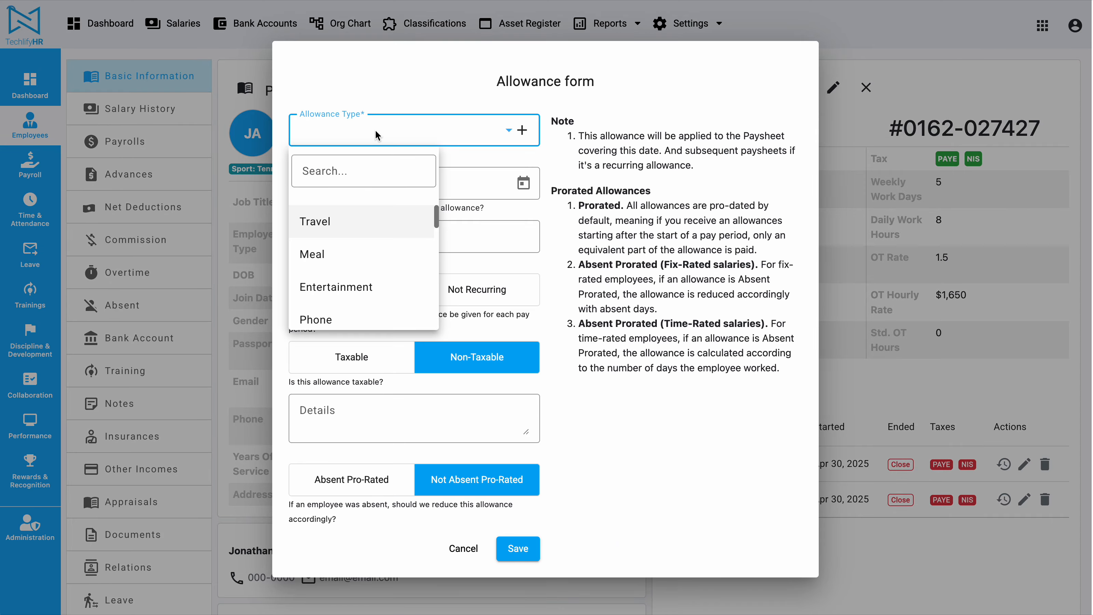
scroll(362, 242, "down", 10)
scroll(366, 243, "down", 5)
scroll(365, 243, "up", 10)
left_click(546, 131)
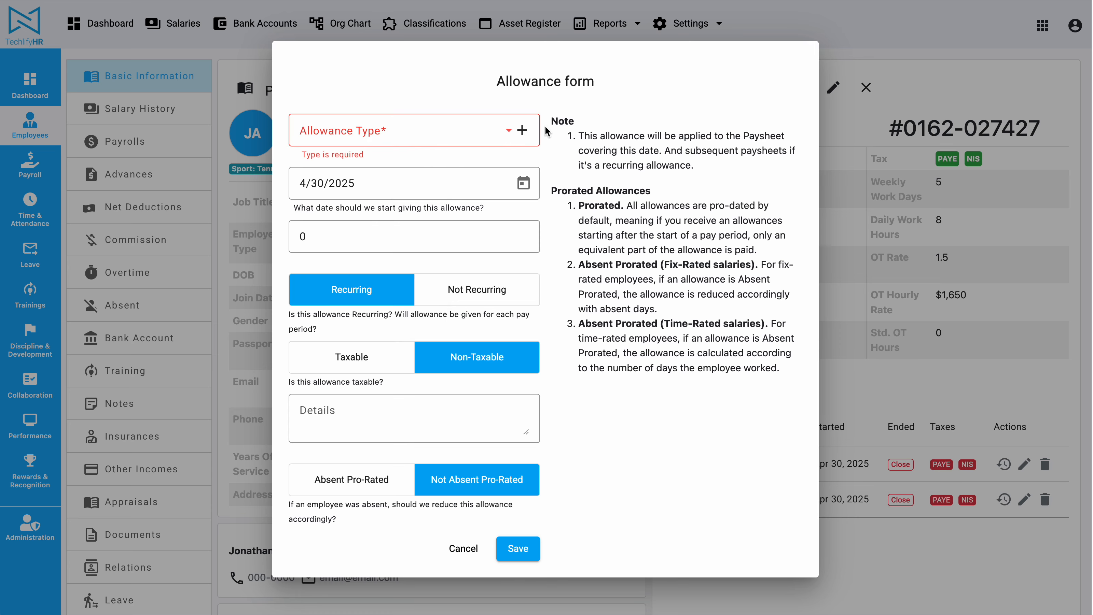
left_click(523, 130)
left_click(674, 150)
left_click(1000, 298)
Edit the record of the Berbice Finance accountant from the employee list and set the department to Engineering.
left_click(37, 135)
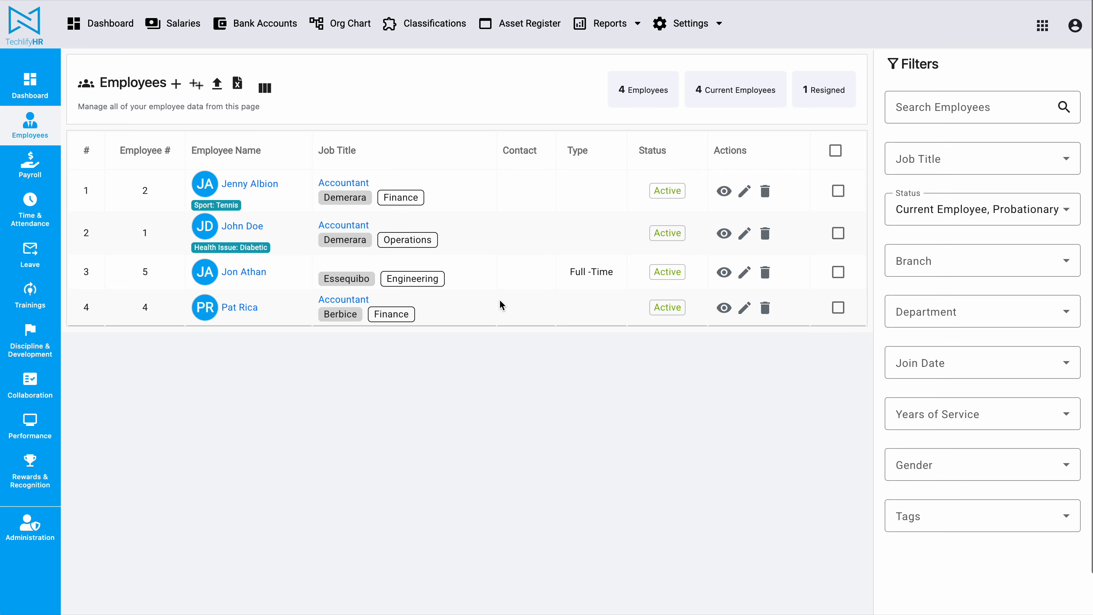
left_click(744, 309)
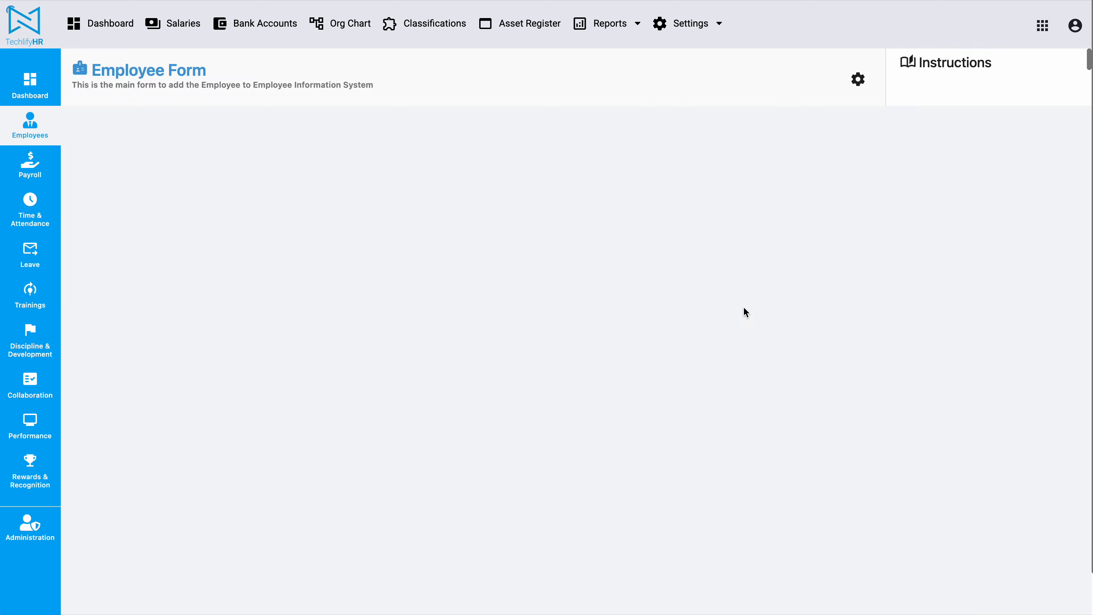
scroll(581, 302, "down", 5)
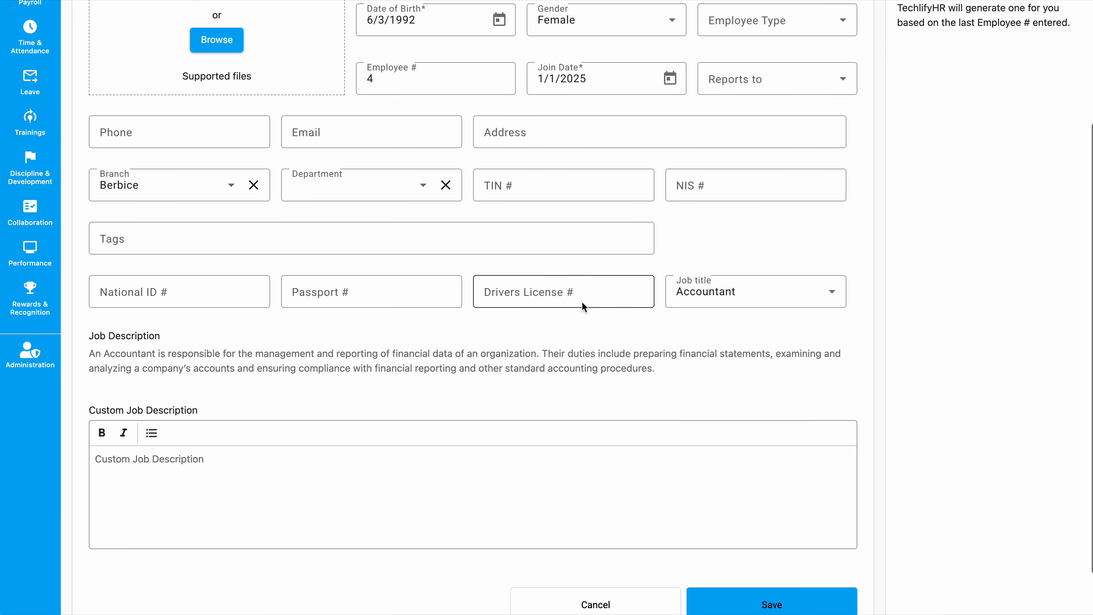
left_click(317, 185)
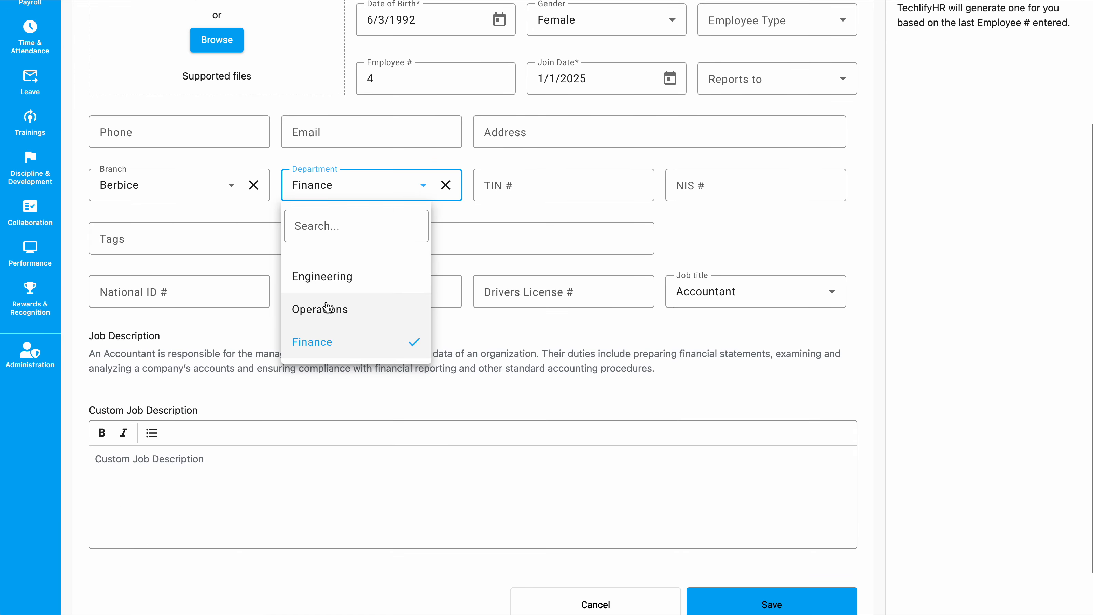
left_click(337, 279)
Set the employee's job title to Software engineer and save the record.
left_click(744, 295)
left_click(714, 336)
type("soft")
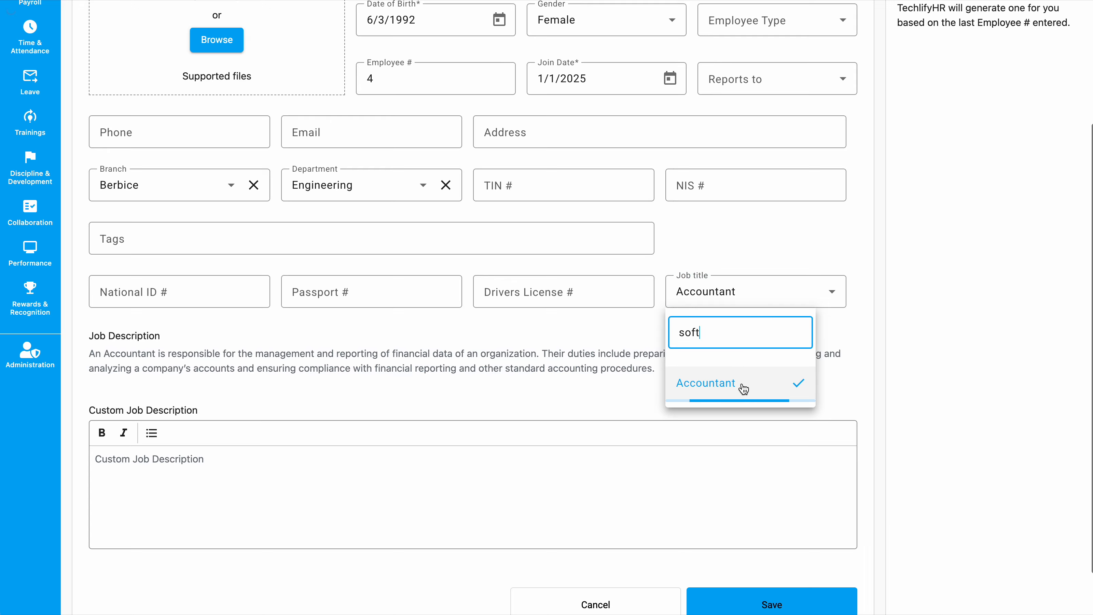
left_click(743, 481)
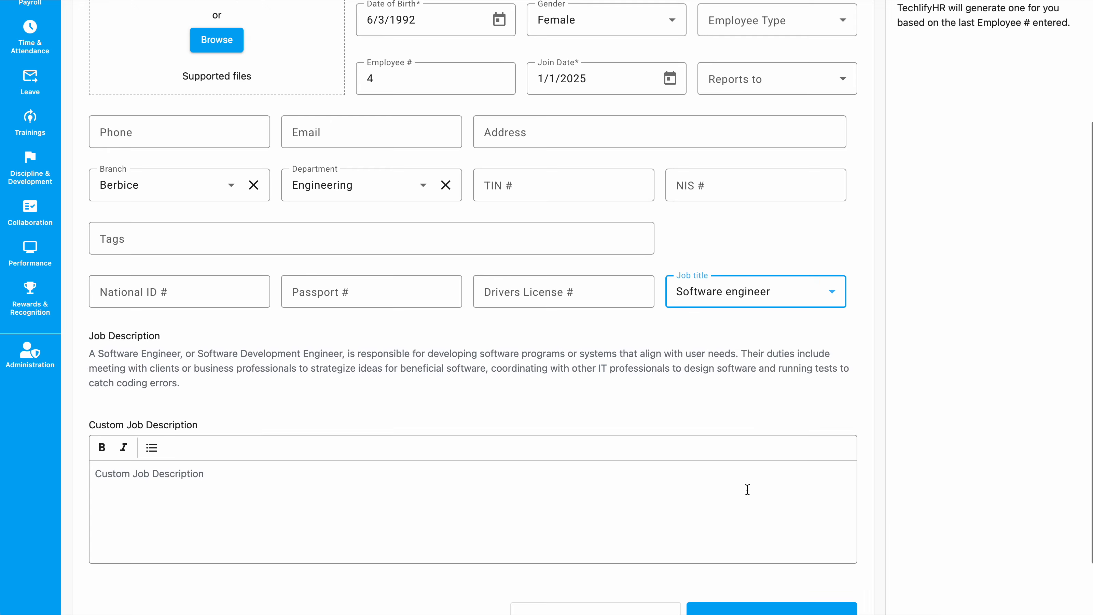
left_click(772, 610)
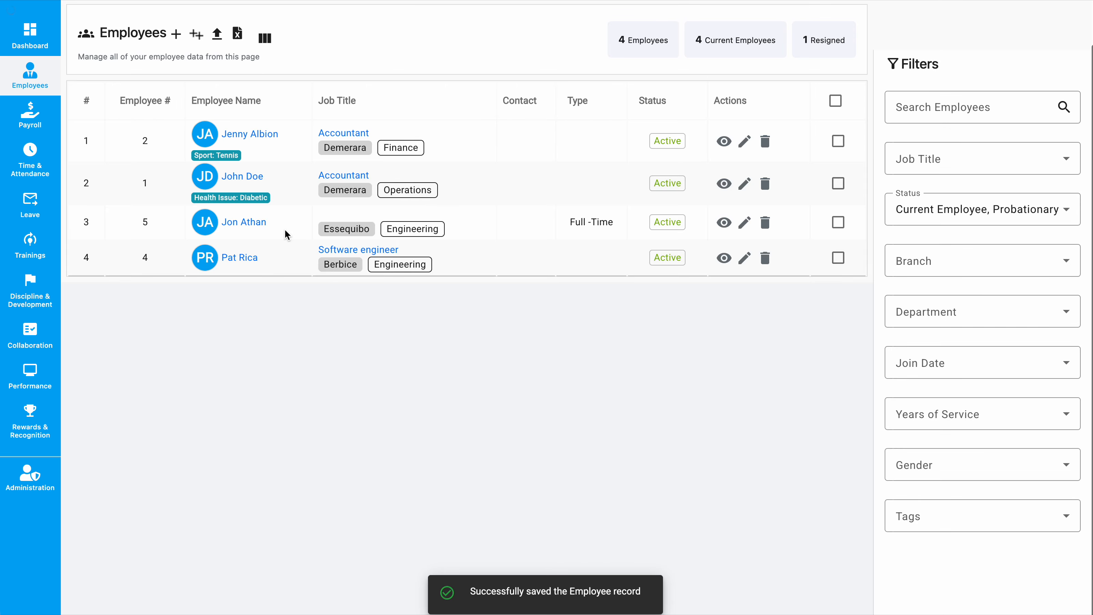
Create a new allowance type named Top Secret Allowance from a new allowance form for the Berbice software engineer.
left_click(724, 260)
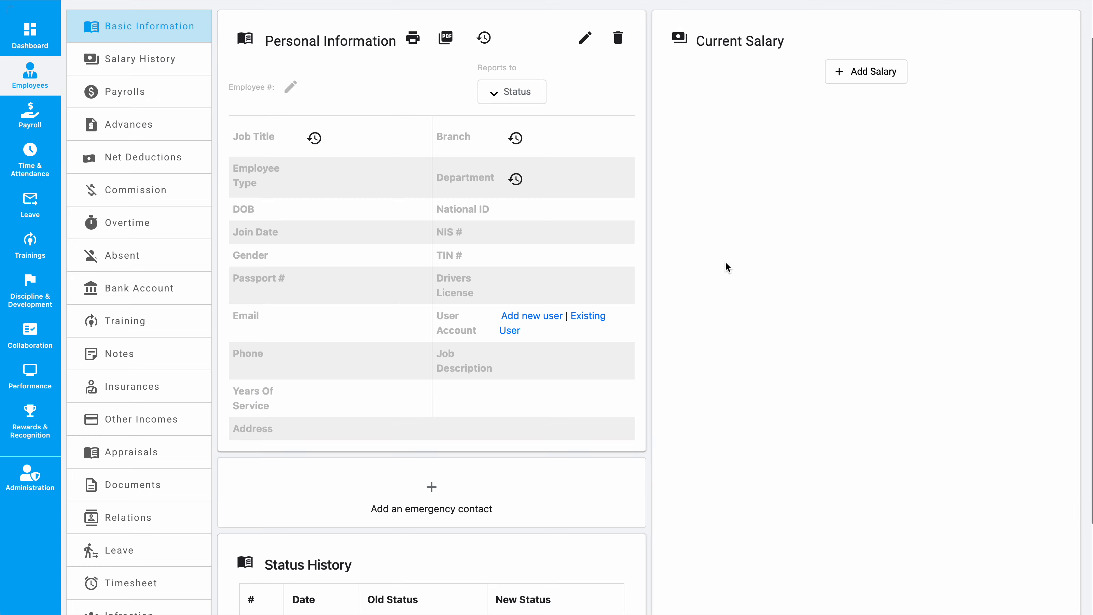
scroll(797, 215, "down", 3)
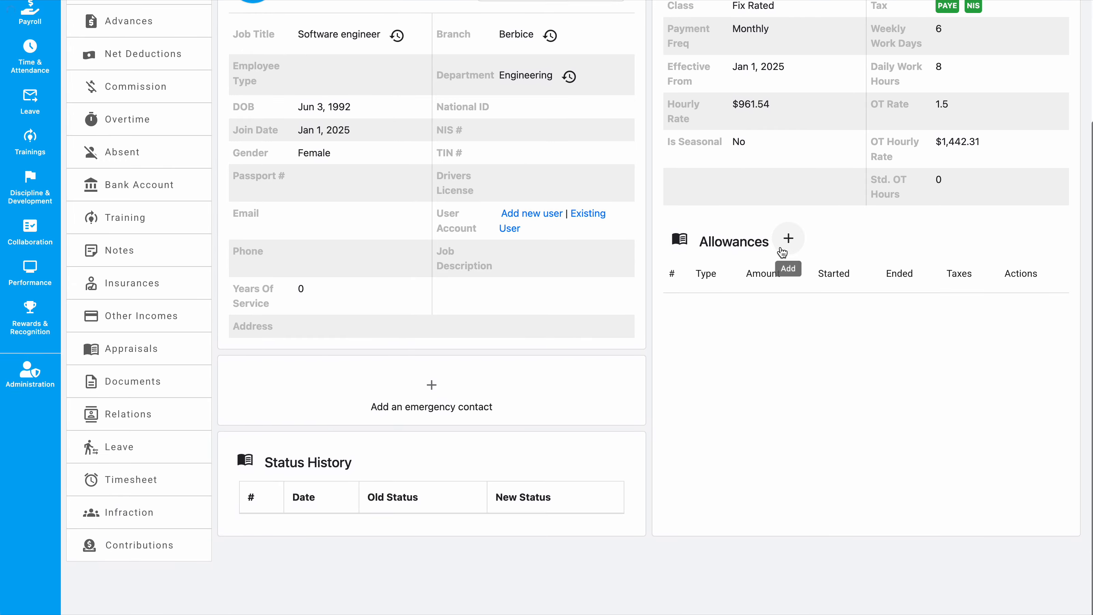
left_click(785, 236)
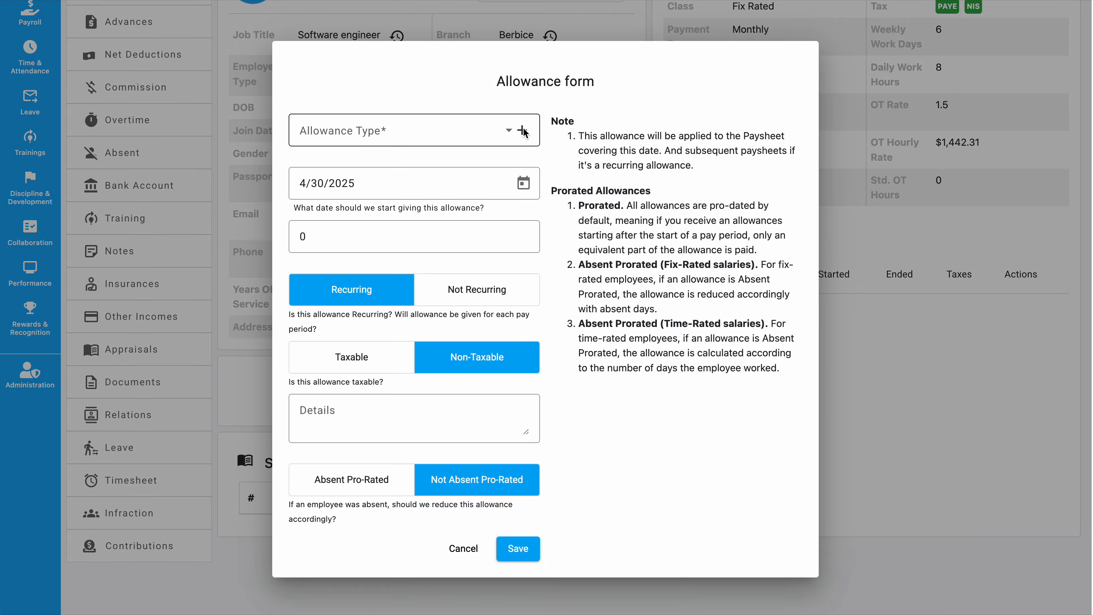
left_click(523, 130)
type("Top Secret Al")
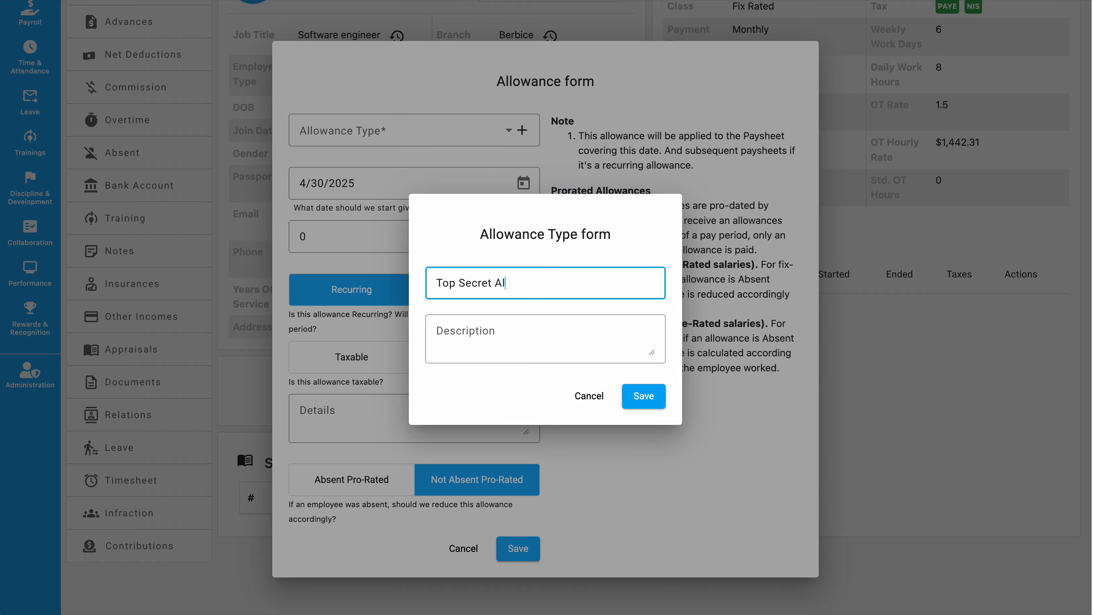
type("lowance")
left_click(645, 394)
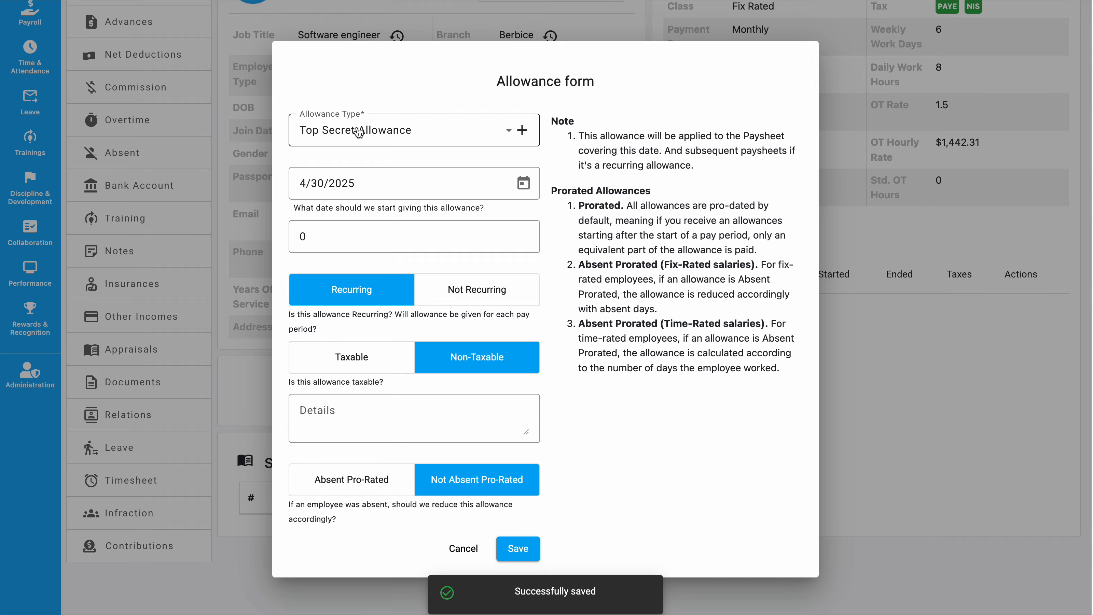
Set the software engineer's Top Secret Allowance amount to 13500 and save the allowance.
left_click(406, 137)
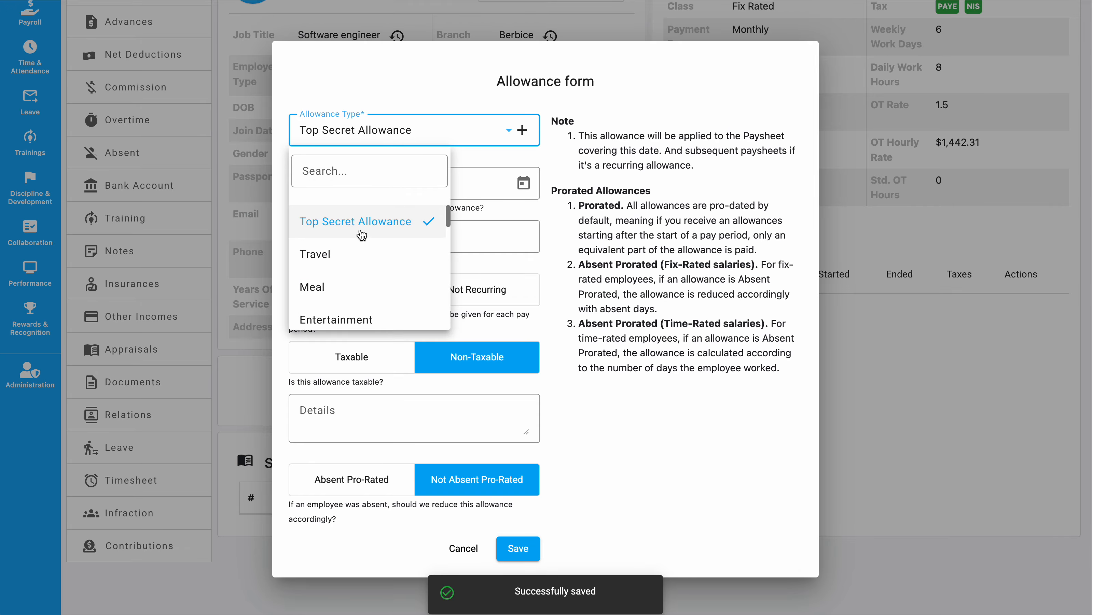
left_click(645, 217)
double_click(320, 229)
type("13500")
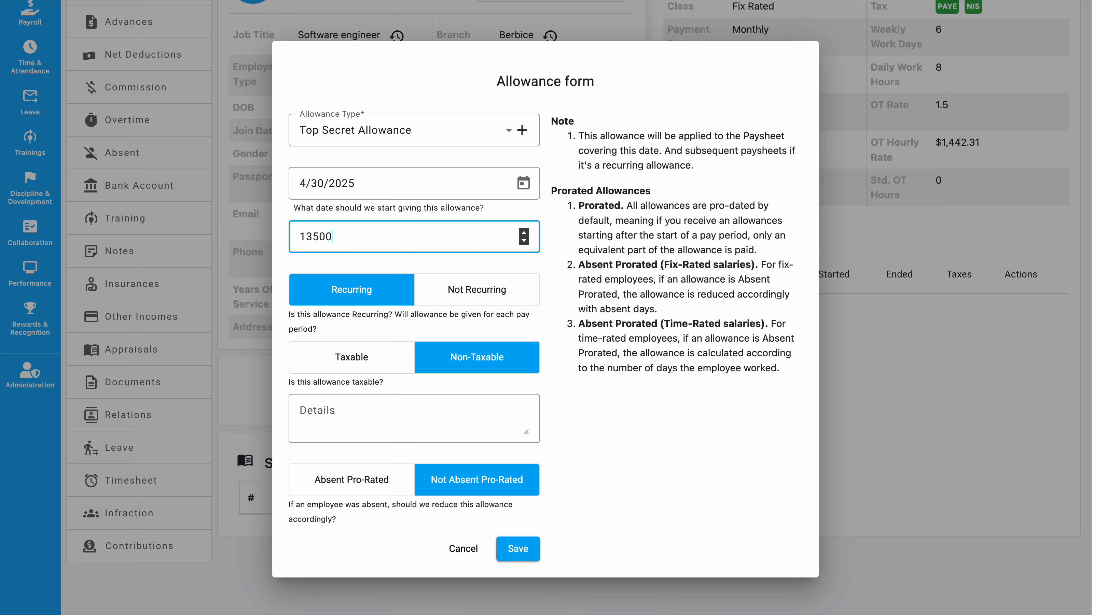
left_click(533, 556)
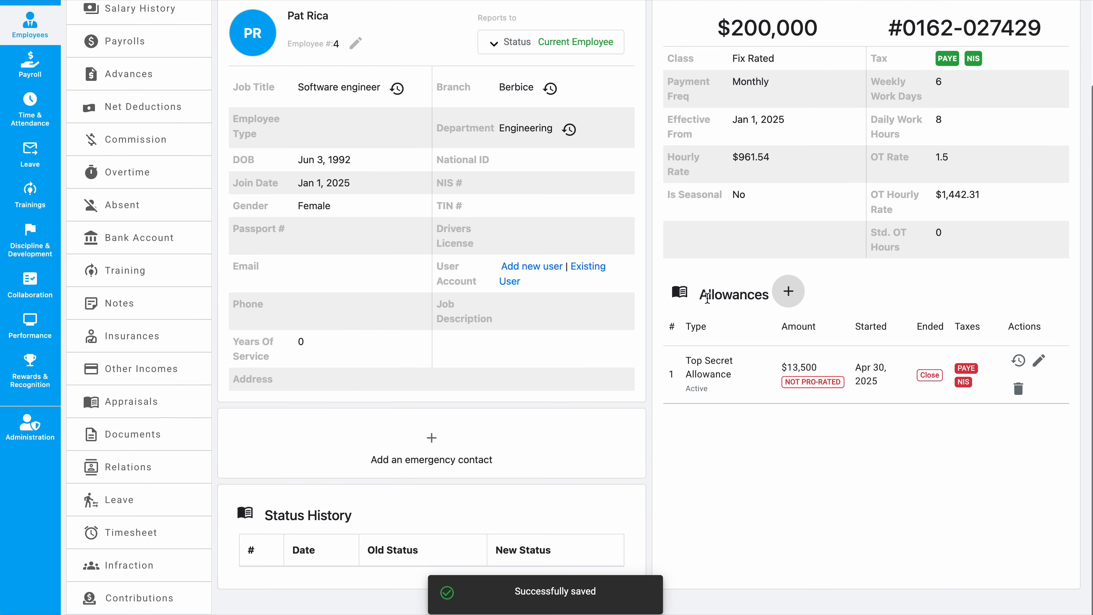
Add a Top Secret Allowance of 13500 for the full-time Engineering employee of the Essequibo branch and save it.
scroll(177, 172, "up", 3)
left_click(30, 125)
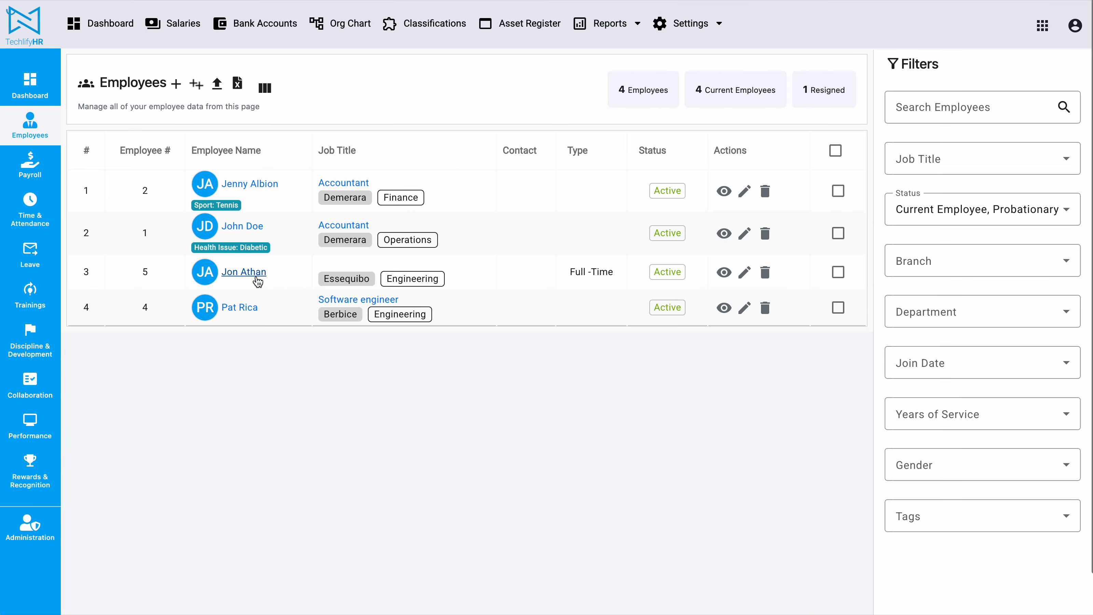
left_click(721, 273)
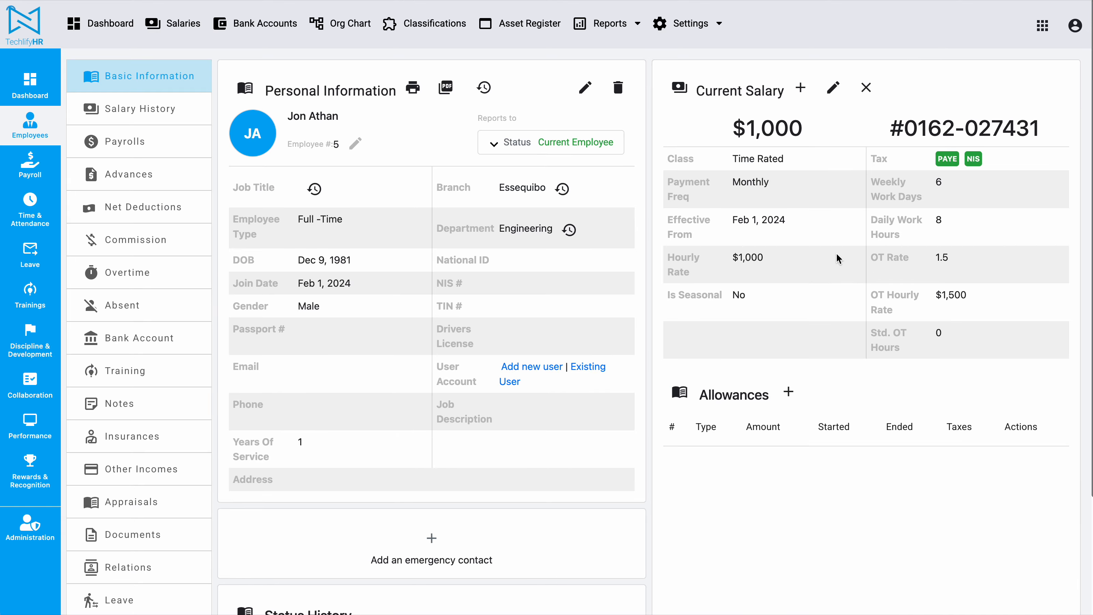
left_click(788, 392)
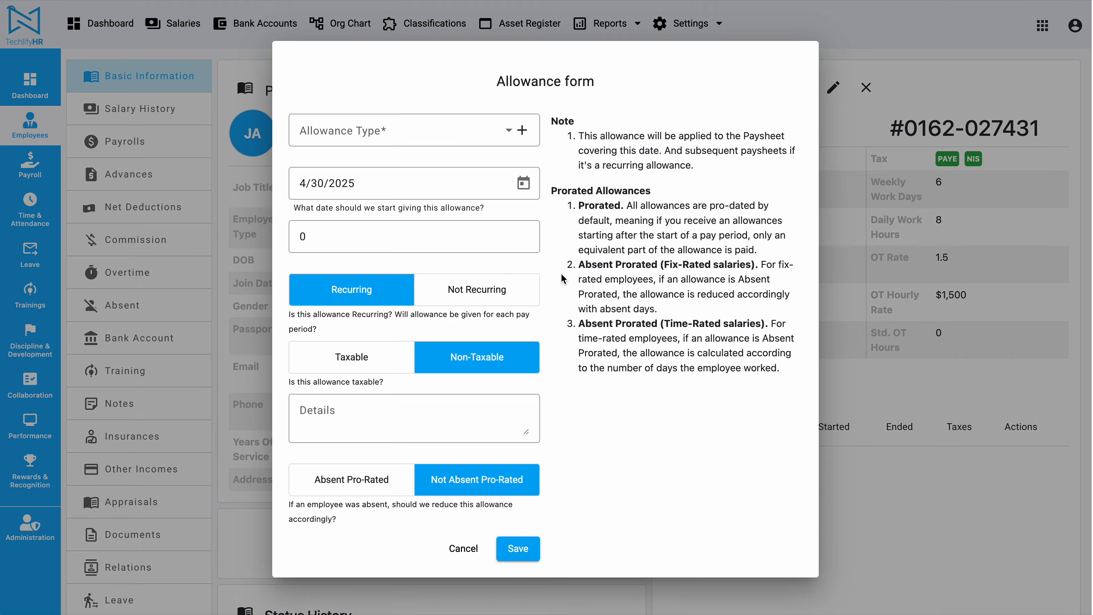
left_click(390, 130)
left_click(344, 168)
type("top")
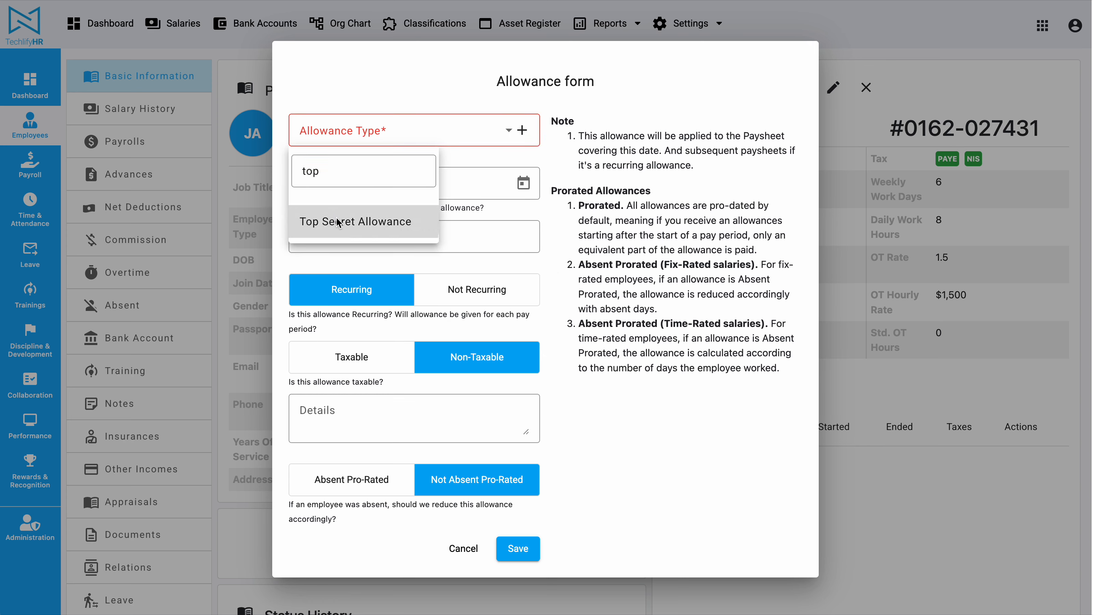
left_click(326, 220)
left_click(356, 230)
type("13500")
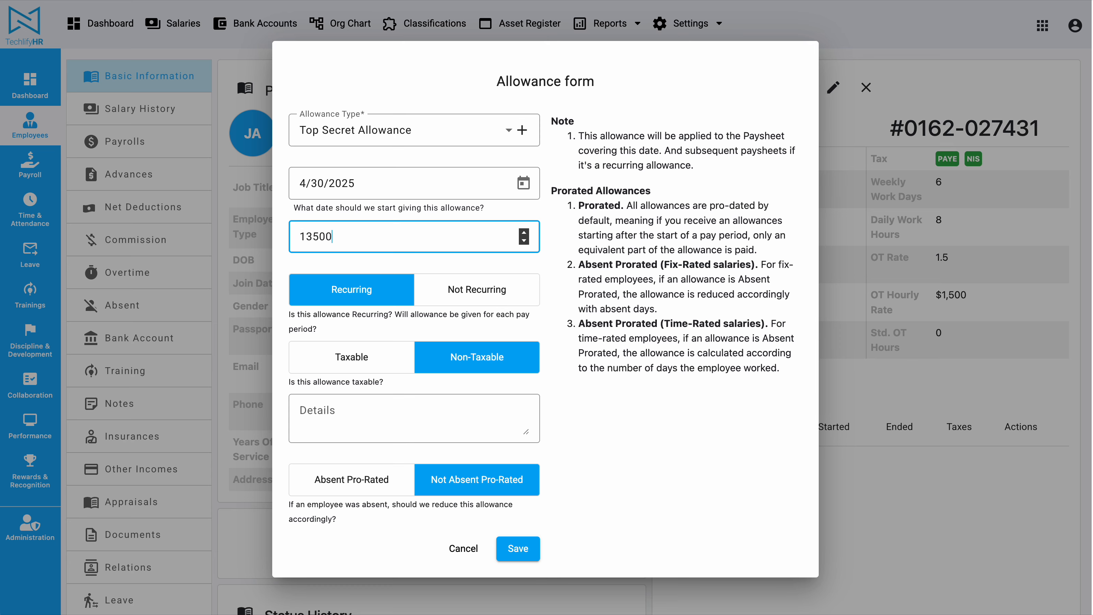
left_click(517, 549)
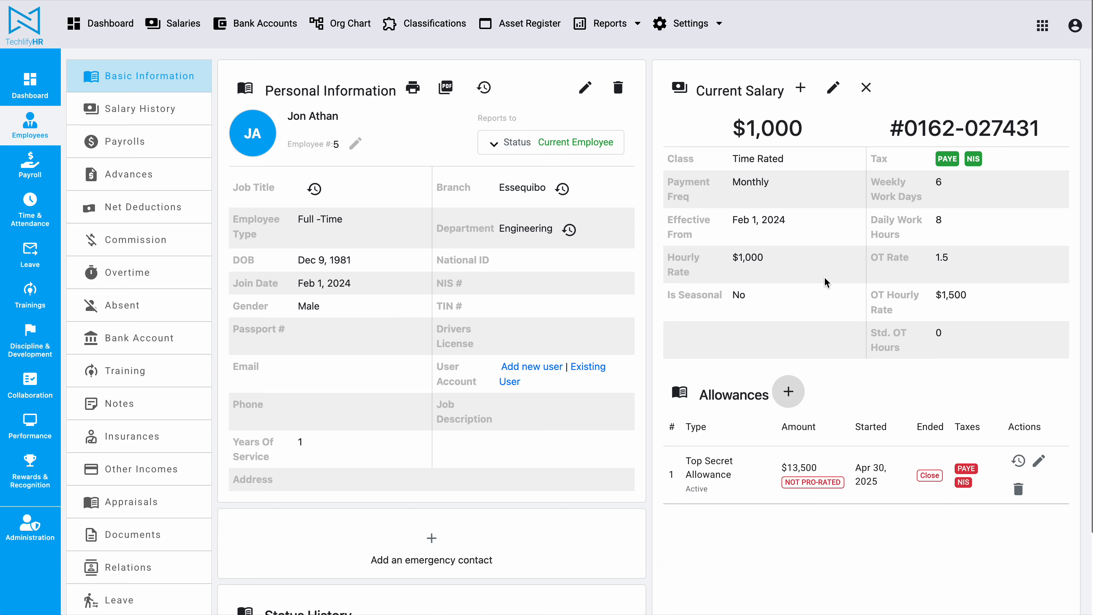
left_click_drag(683, 462, 981, 534)
left_click(981, 534)
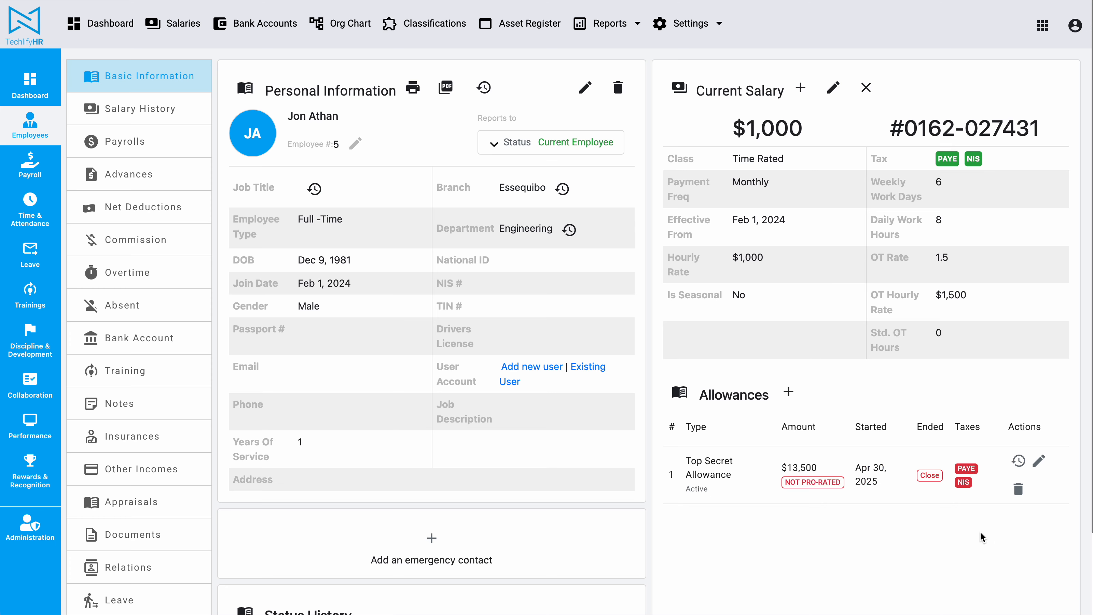